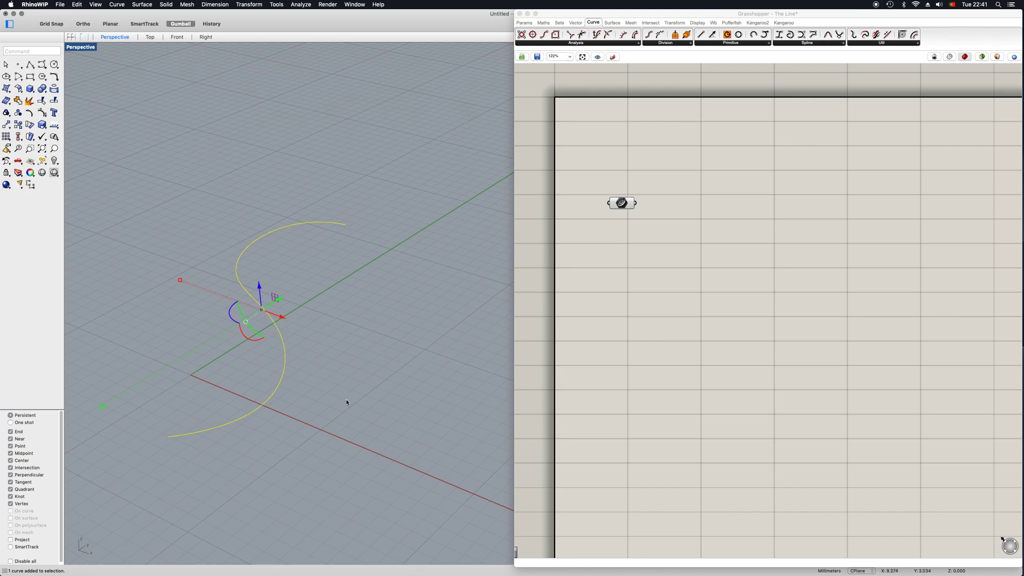
Add an Extend Curve component to the canvas and feed the referenced curve into its curve input.
key(Escape)
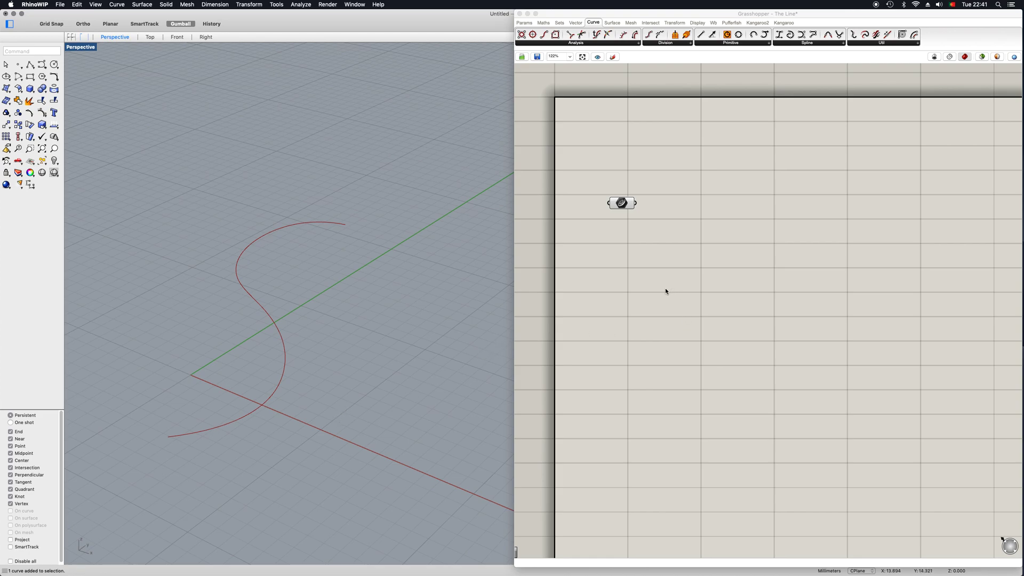
double_click(685, 255)
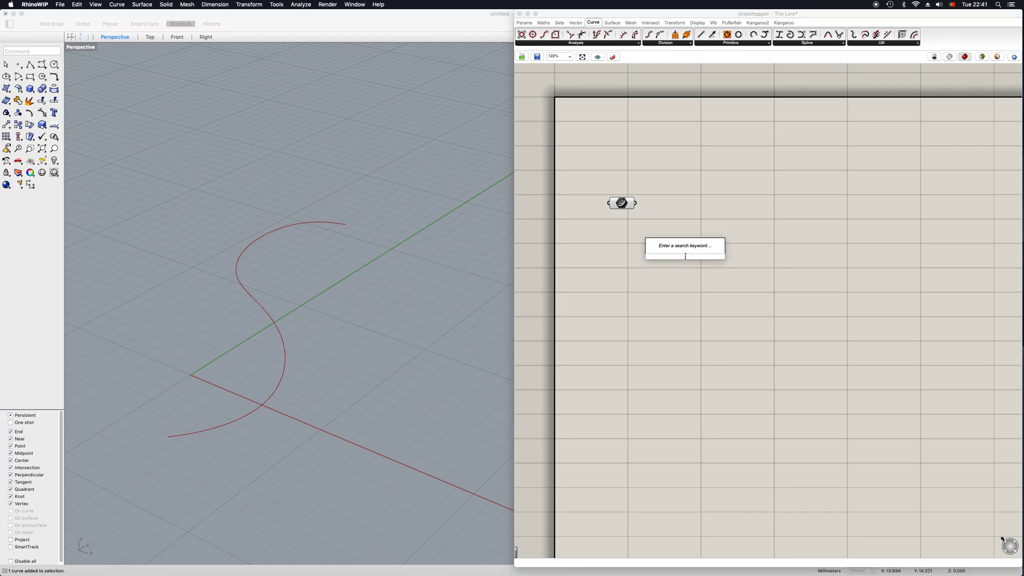
text(exte)
key(Return)
drag(685, 256, 774, 246)
scroll(774, 249, up, 1)
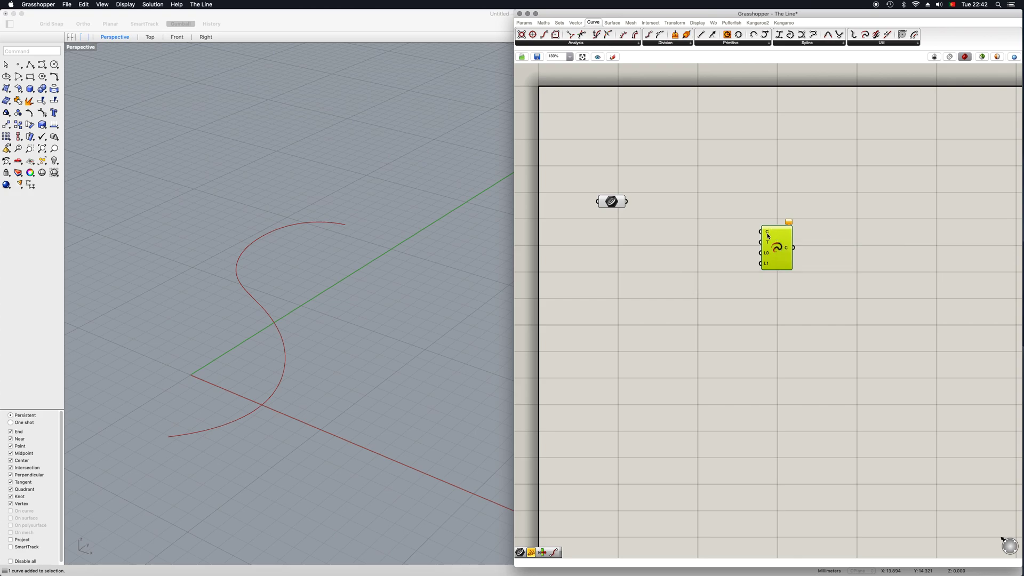
drag(627, 201, 783, 253)
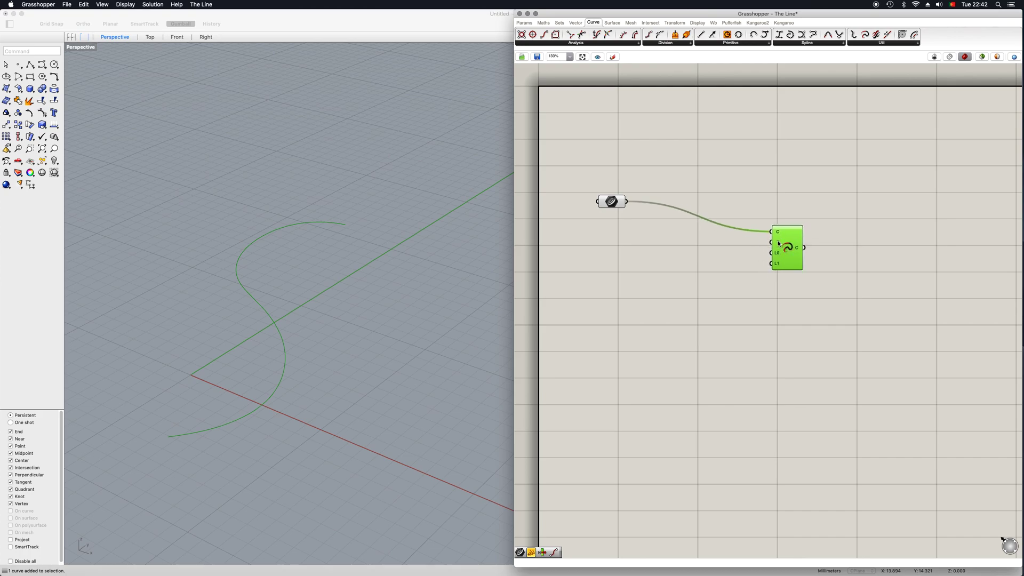
Create a number slider for the extension type with value 2 and a maximum of 2.
mouse_move(777, 241)
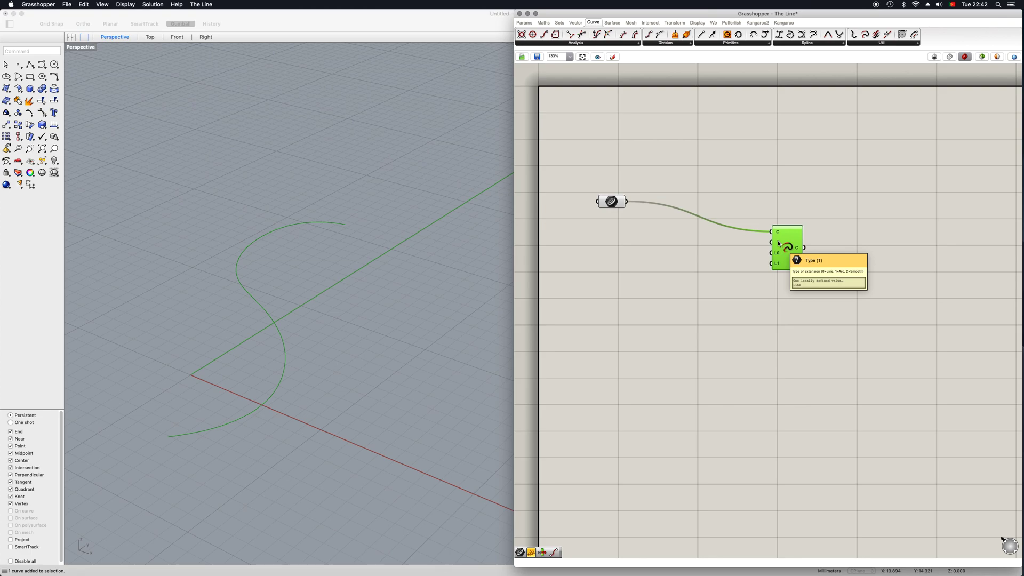
double_click(631, 266)
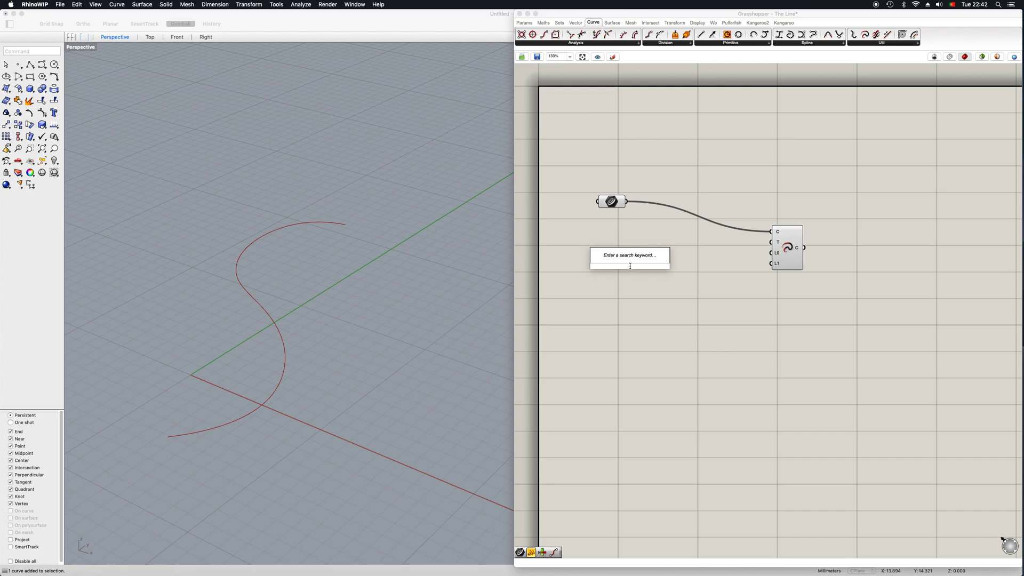
text(2)
key(Return)
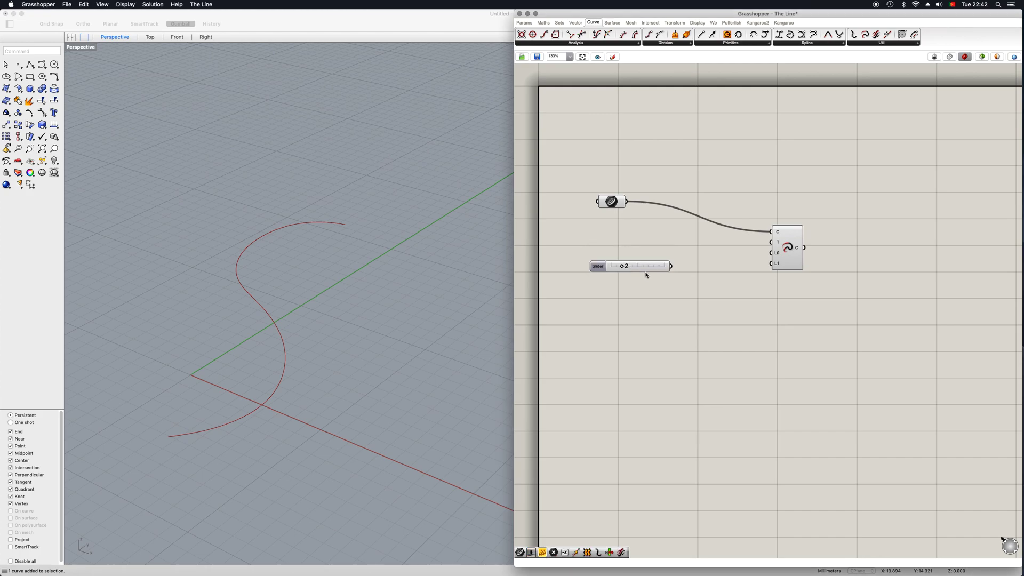
double_click(603, 266)
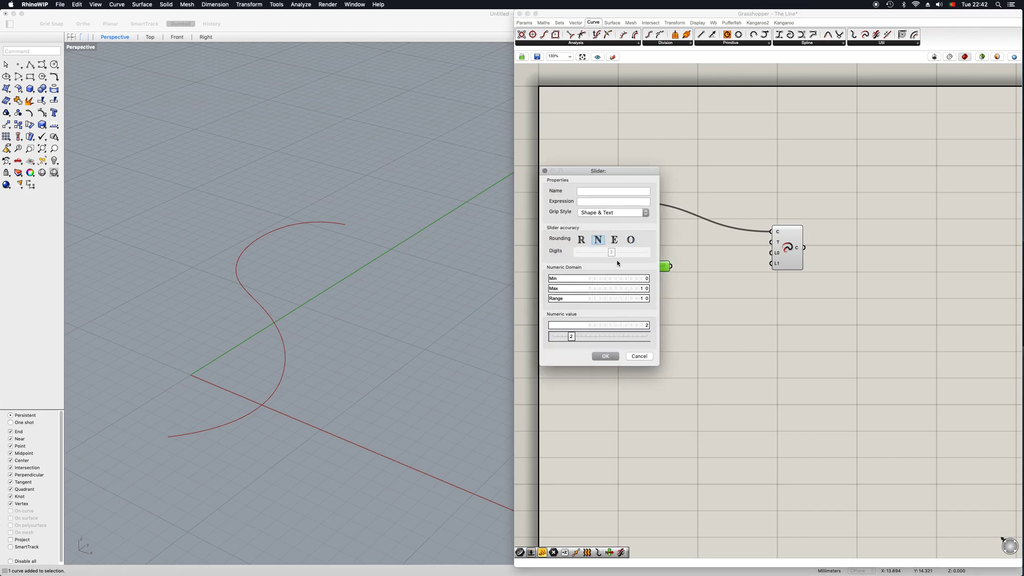
click(629, 288)
text(2)
click(637, 288)
click(606, 355)
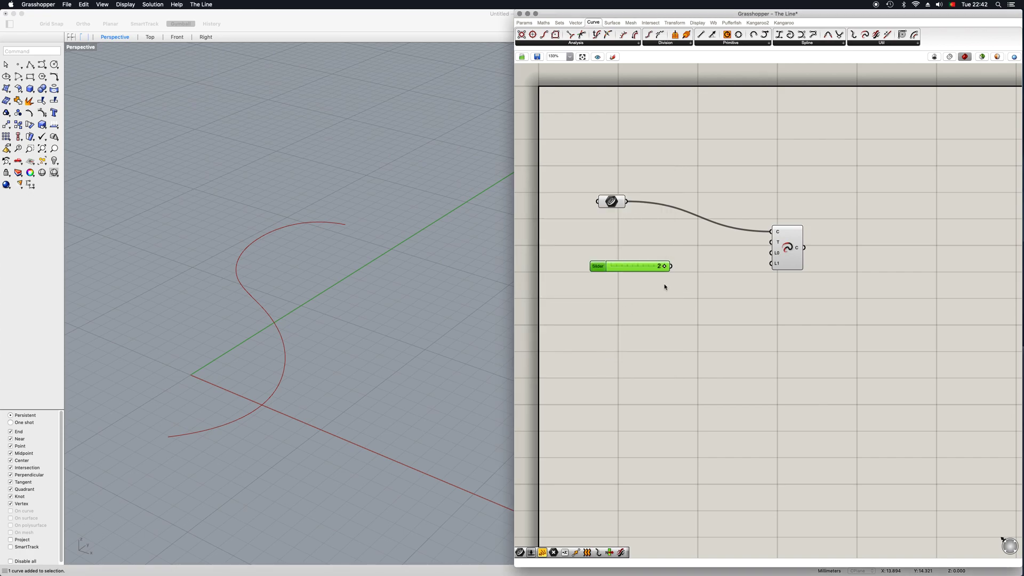
Connect the slider to Extend Curve's type input and place it beside that input, keeping the value 2.
drag(670, 266, 771, 243)
drag(656, 267, 717, 243)
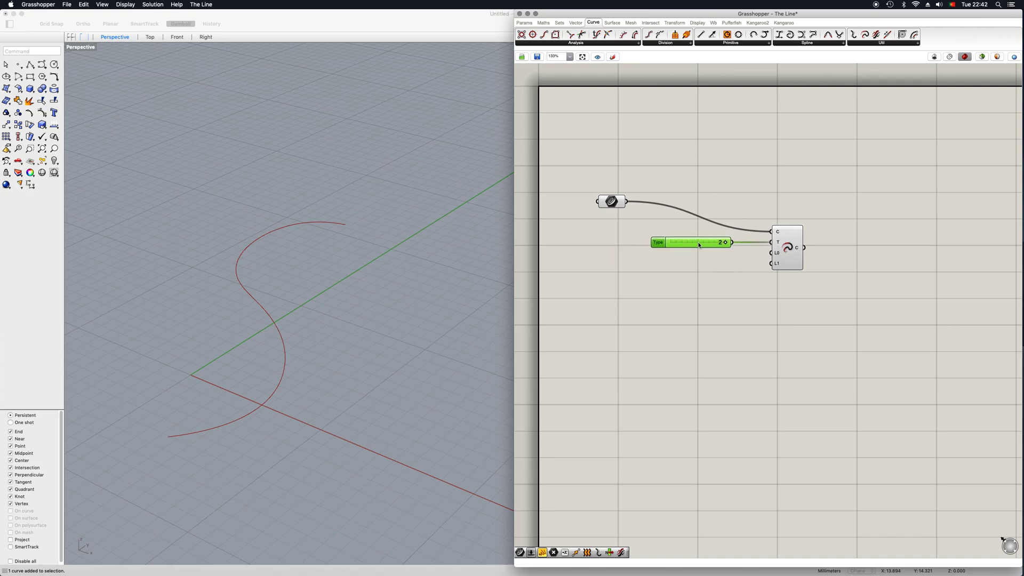
mouse_move(724, 243)
mouse_down()
mouse_move(674, 244)
mouse_move(739, 255)
mouse_up()
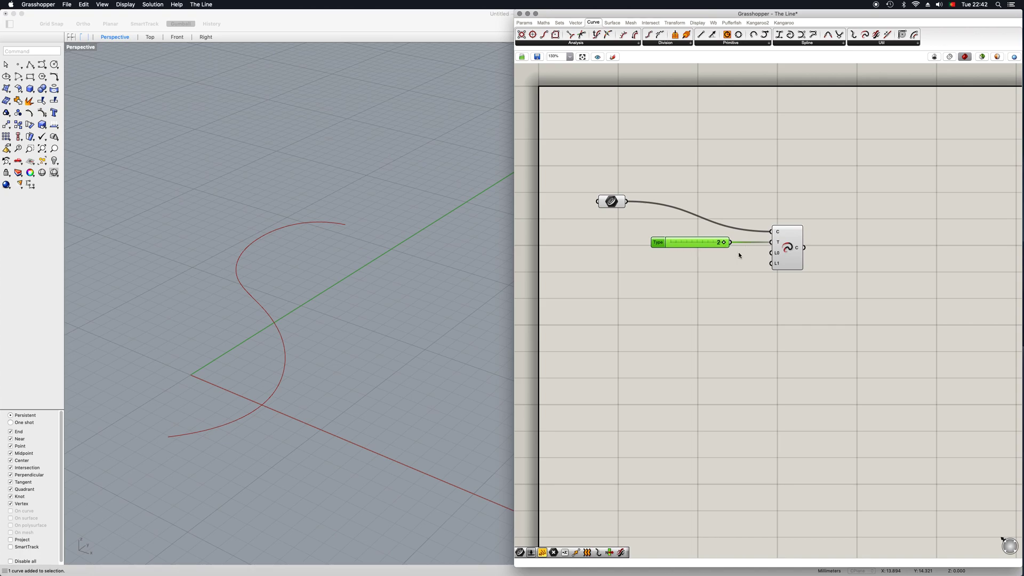
Add a number slider with value 10 and connect it to Extend Curve's start length input (L0).
double_click(646, 300)
text(10)
key(Return)
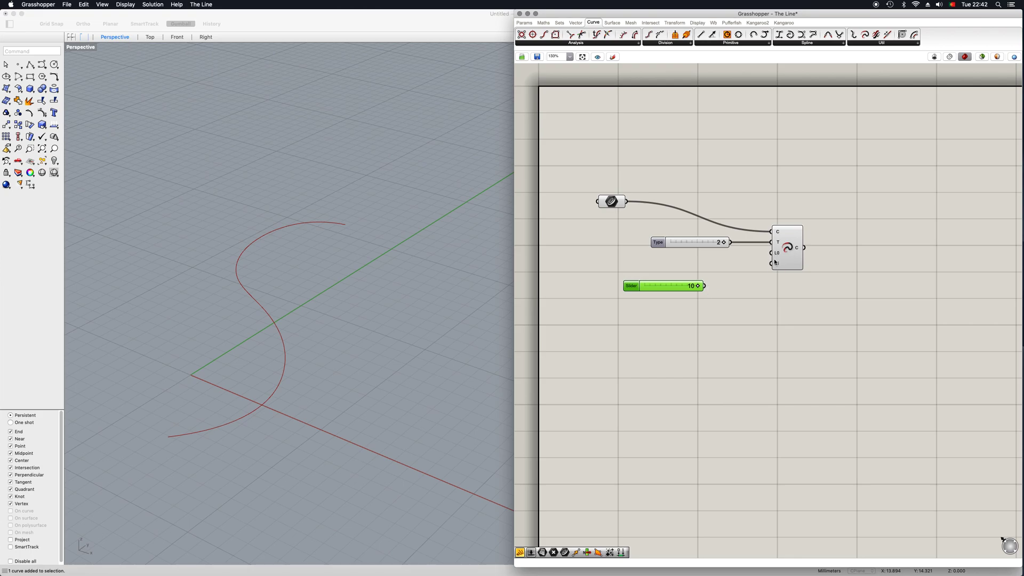
drag(688, 285, 702, 269)
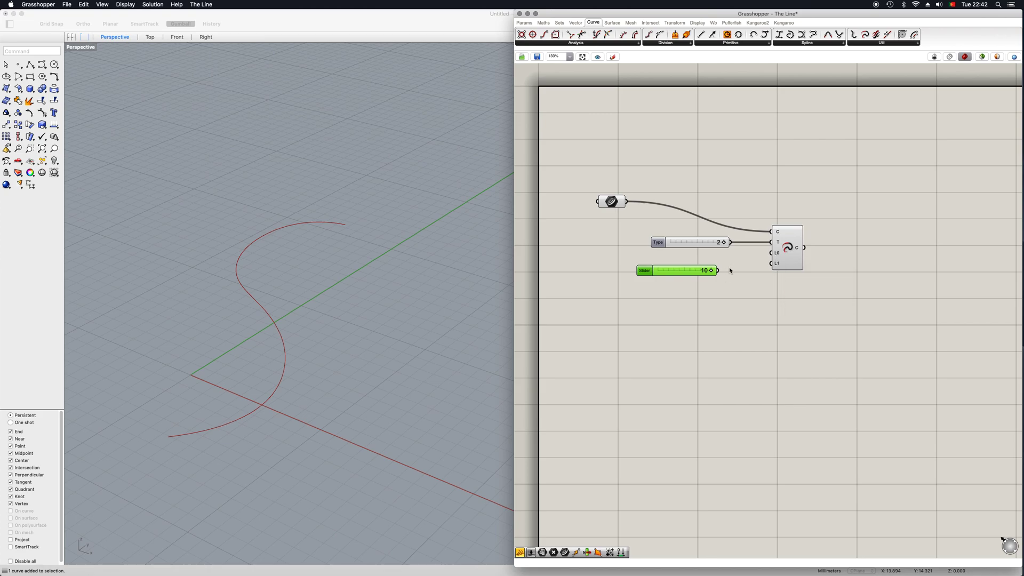
drag(719, 271, 771, 253)
Set the start extension length to 9, keeping the extension type at 2.
right_drag(397, 333, 324, 421)
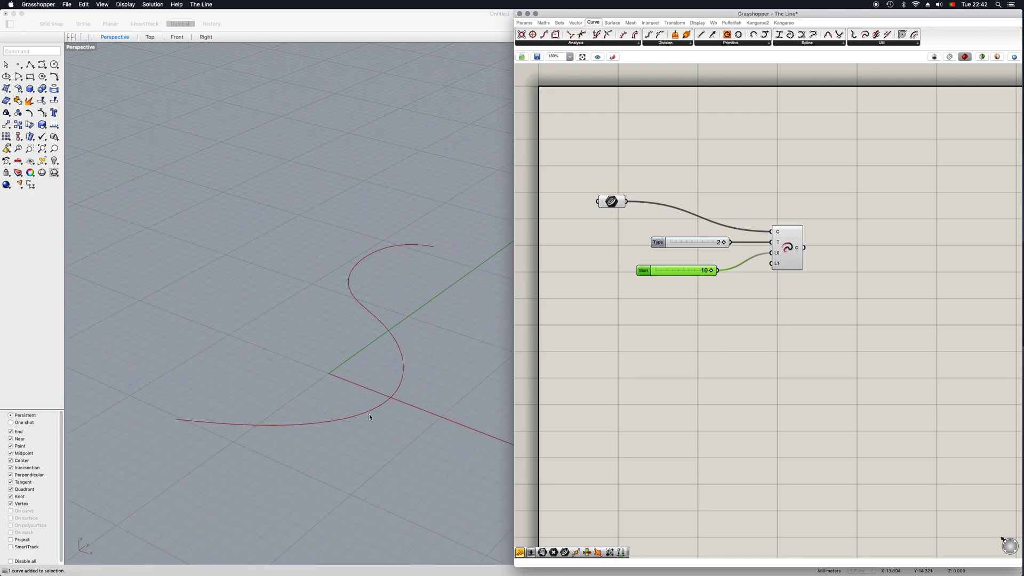
mouse_move(707, 273)
mouse_down()
mouse_move(640, 273)
mouse_move(706, 272)
mouse_up()
drag(725, 244, 760, 240)
Duplicate the start length slider for Extend Curve's end length input (L1) and set the copy to 10.
alt+drag(682, 273, 771, 263)
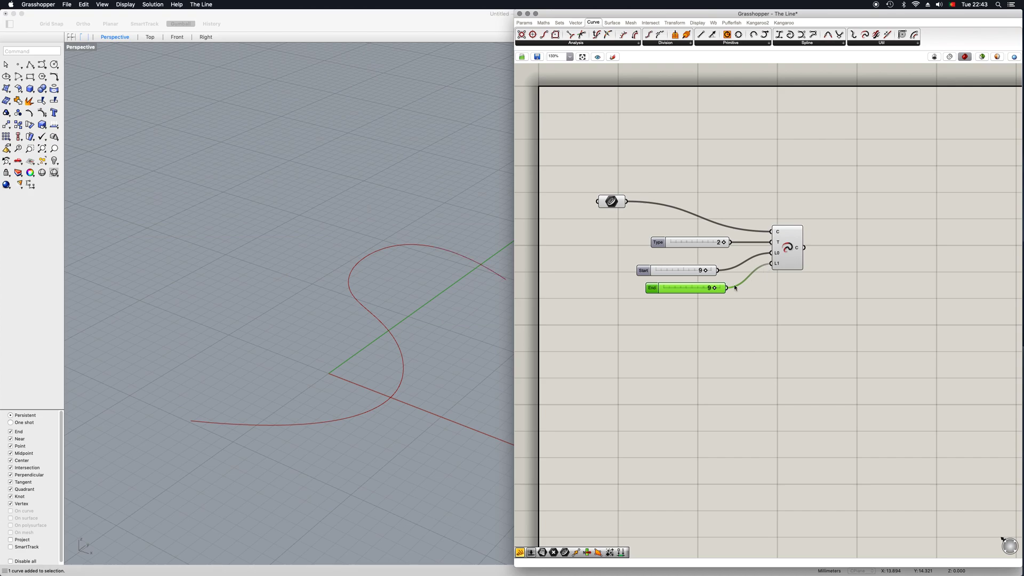
scroll(462, 310, down, 15)
scroll(461, 310, up, 17)
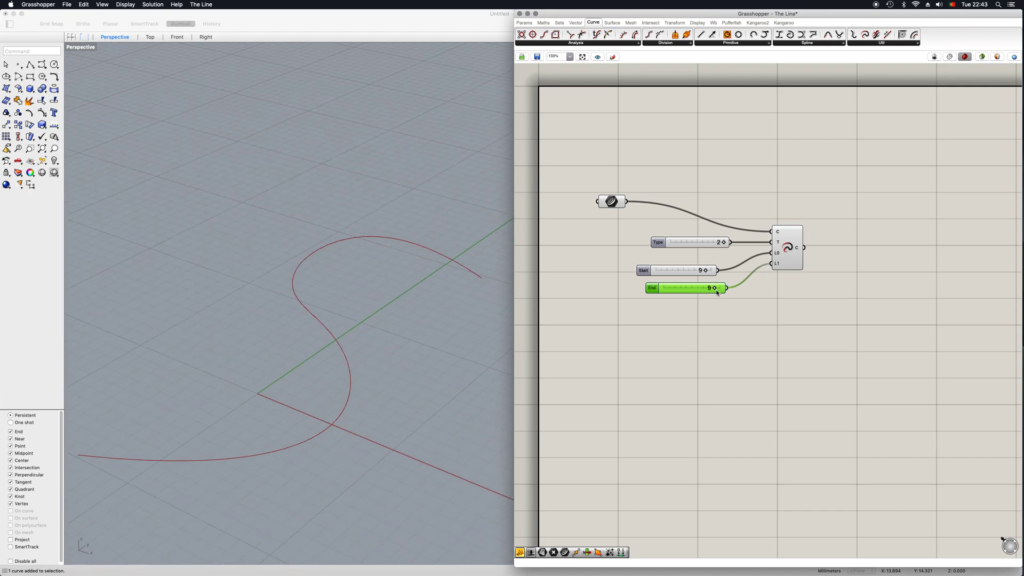
mouse_move(717, 292)
mouse_down()
mouse_move(673, 291)
mouse_move(709, 291)
mouse_up()
scroll(228, 365, down, 3)
mouse_move(726, 242)
mouse_down()
mouse_move(668, 243)
mouse_move(736, 247)
mouse_move(686, 258)
mouse_move(725, 257)
mouse_up()
click(715, 316)
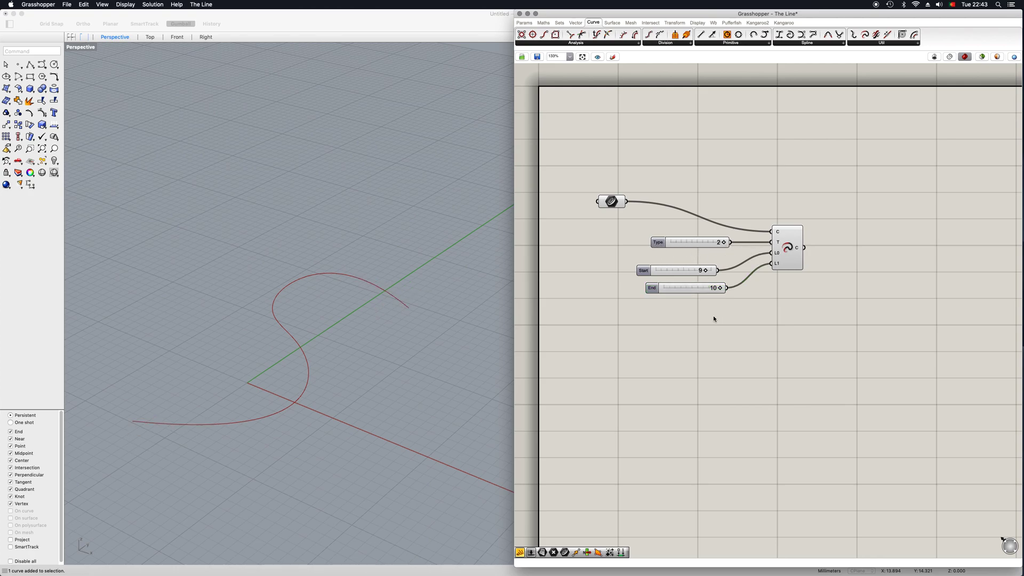
Add a Perp Frame component above Extend Curve and feed the referenced curve into its curve input.
double_click(701, 345)
text(per)
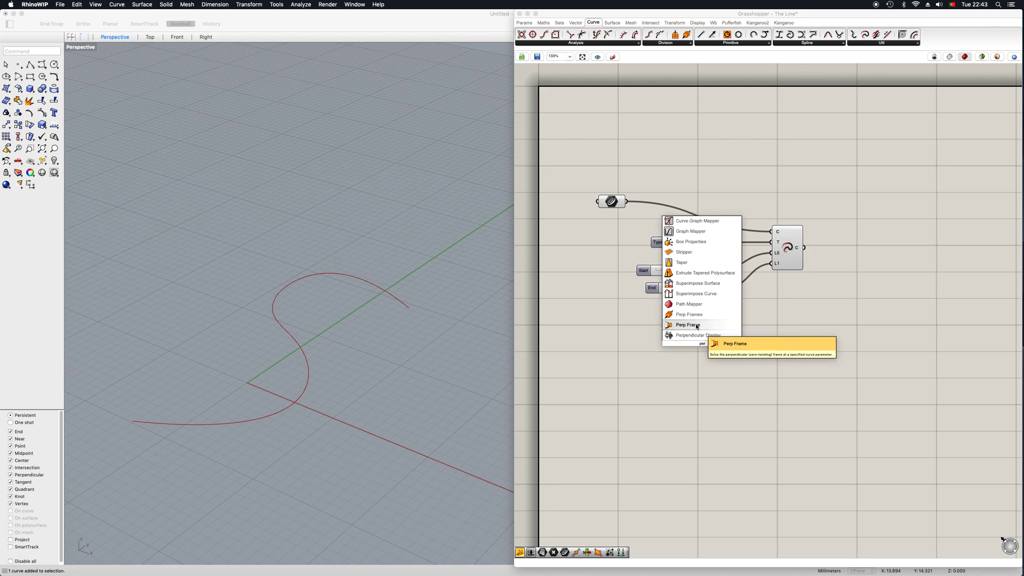
click(696, 325)
drag(717, 248, 766, 170)
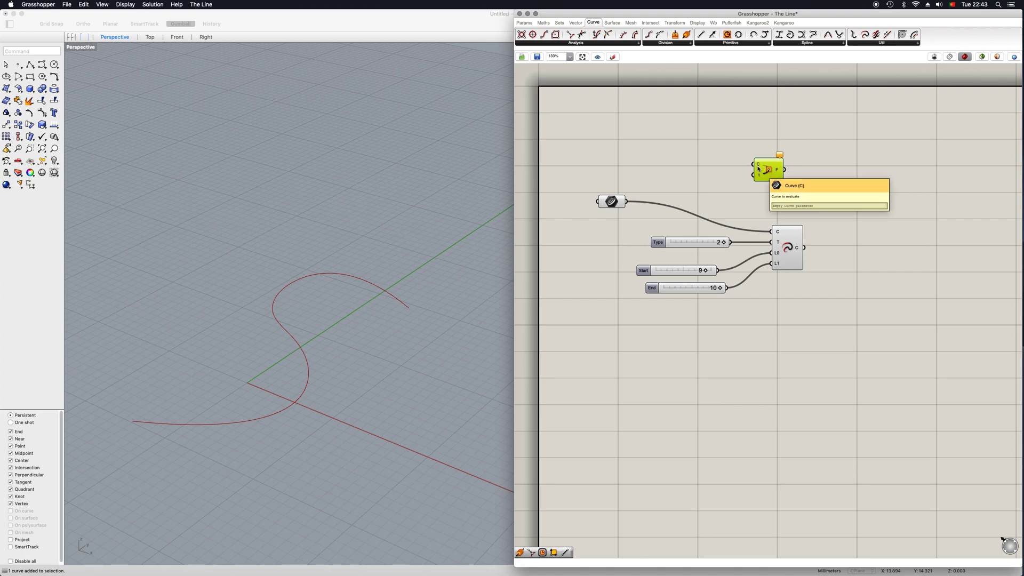
drag(628, 206, 801, 173)
click(817, 190)
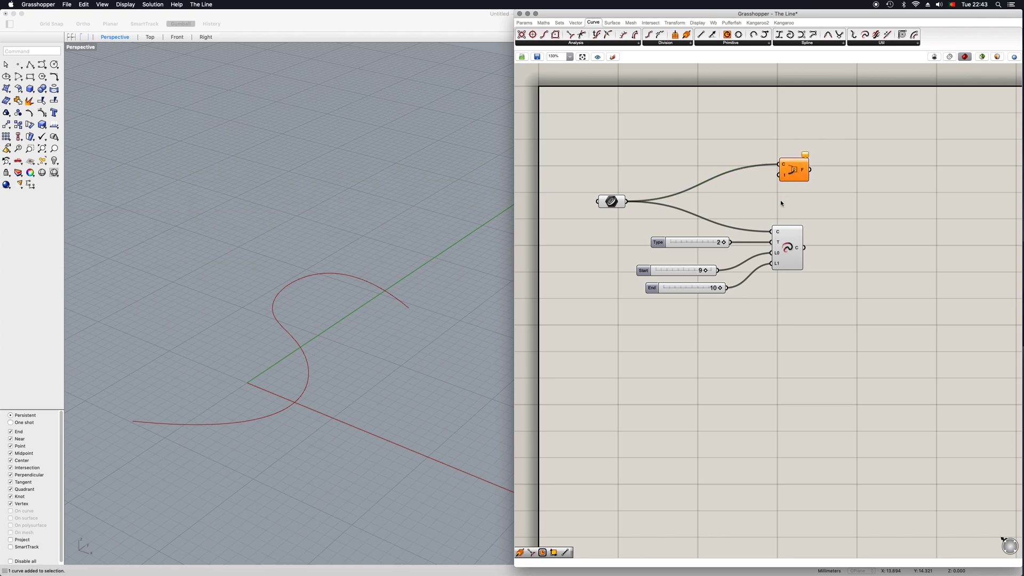
Copy the start length slider, connect the copy to Perp Frame's parameter input, and set it to 10.
click(711, 245)
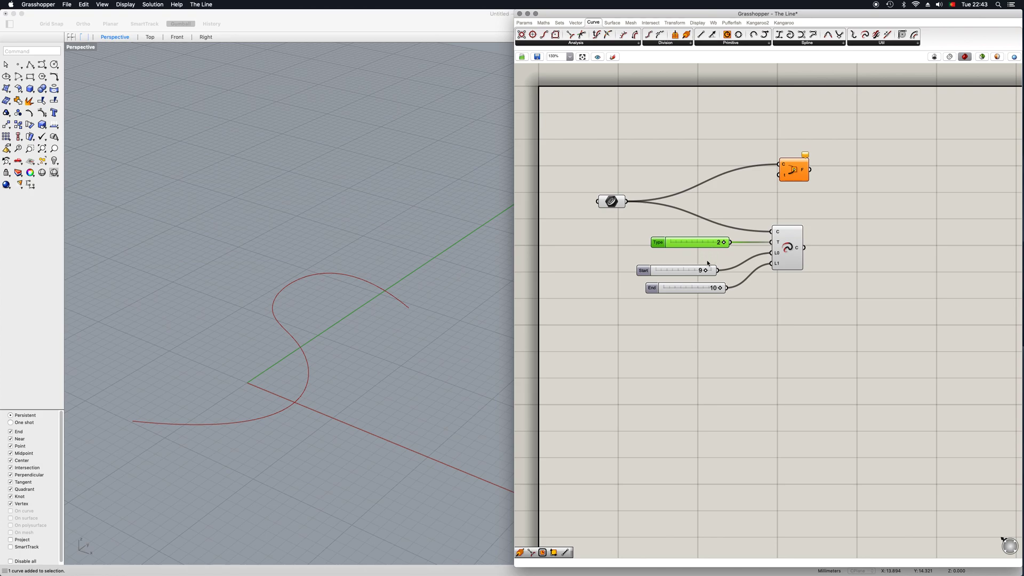
click(693, 273)
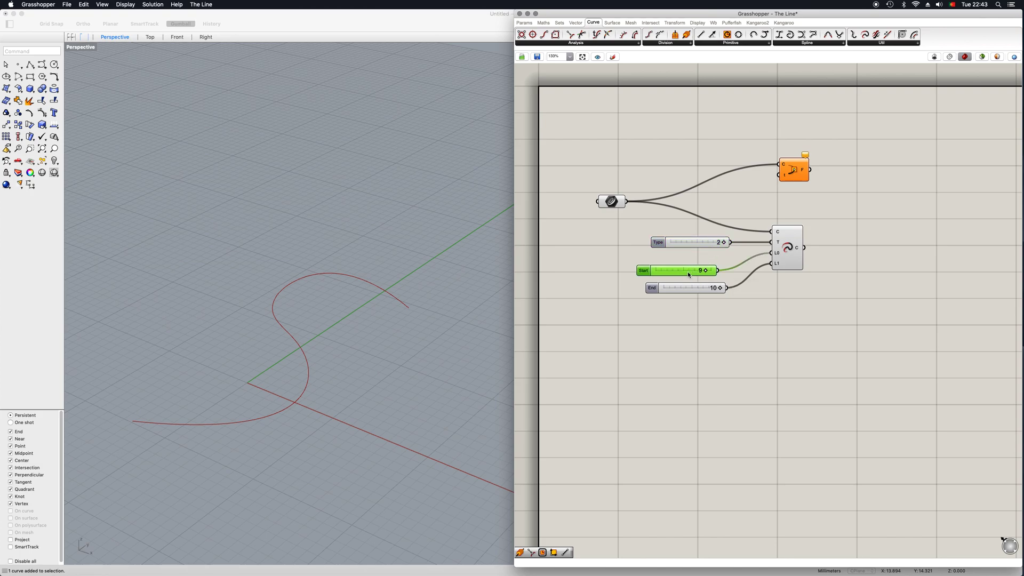
key(super+v)
drag(688, 272, 778, 176)
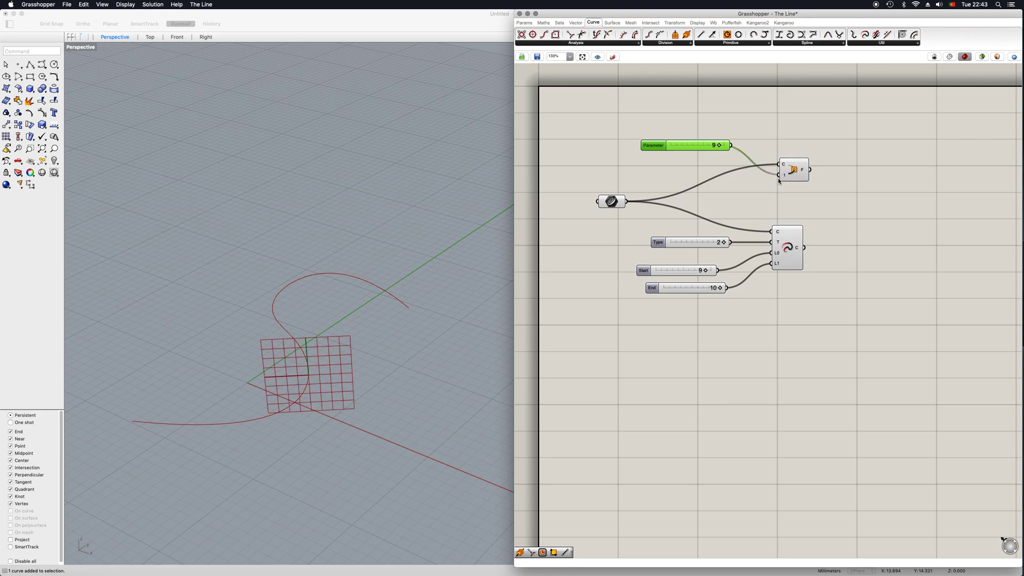
mouse_move(718, 145)
mouse_down()
mouse_move(612, 148)
mouse_move(726, 151)
mouse_up()
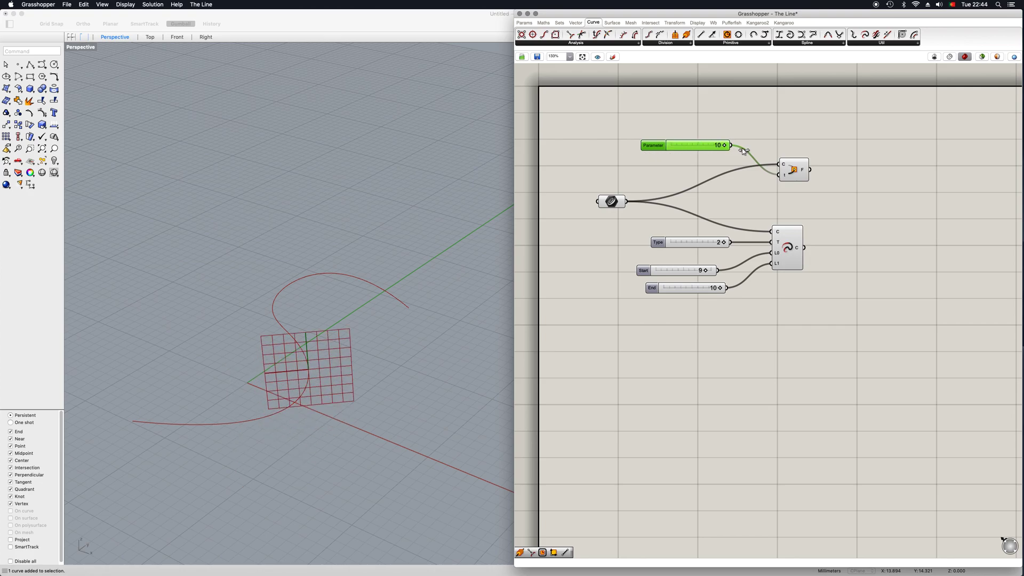
Turn off the preview of the Extend Curve component, leaving the frame parameter at 10.
click(789, 249)
key(ctrl+q)
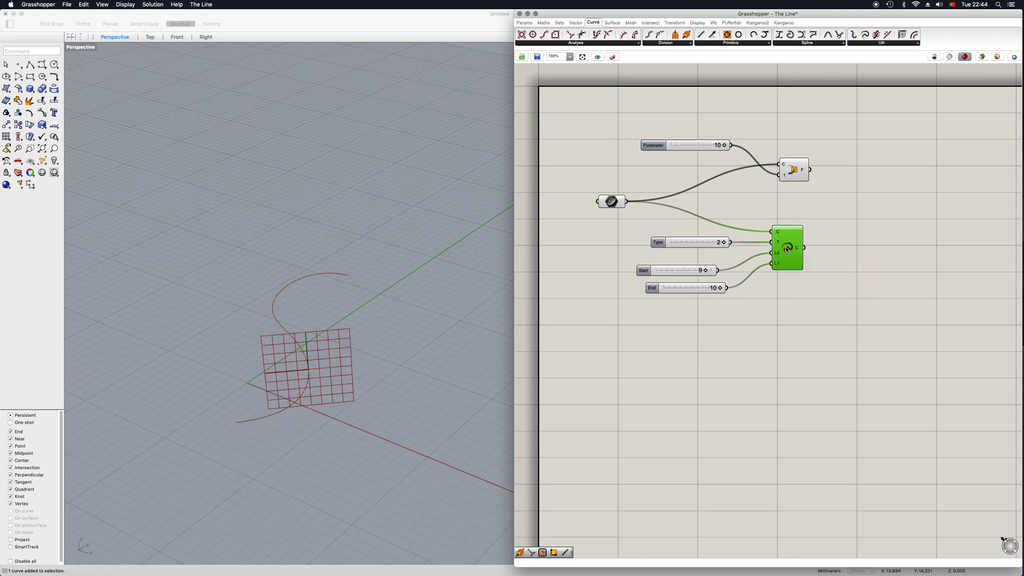
mouse_move(720, 151)
mouse_down()
mouse_move(675, 151)
mouse_move(728, 151)
mouse_up()
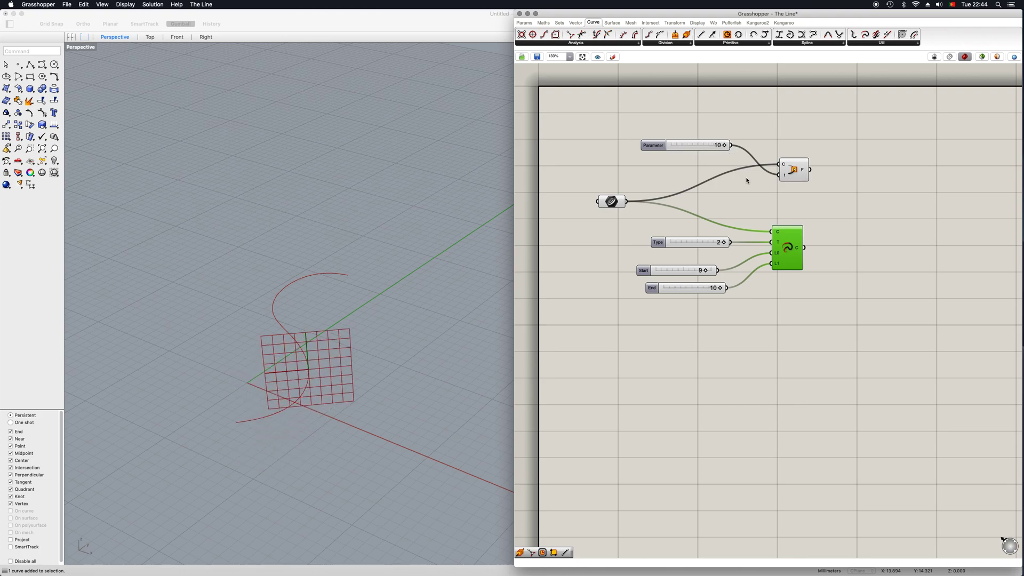
Reparameterize Perp Frame's curve input and adjust the positions of the component and its parameter slider.
right_click(783, 165)
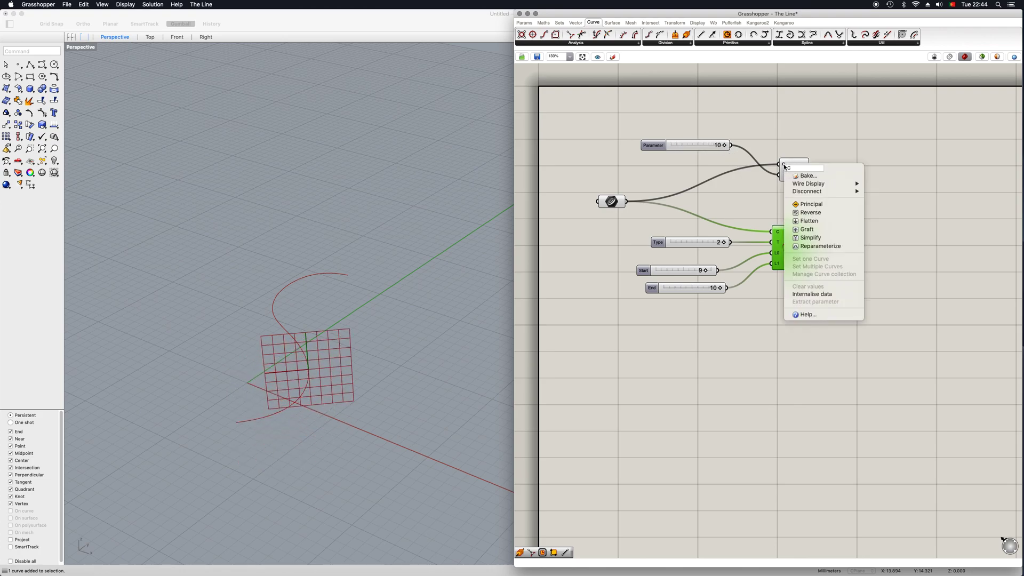
click(807, 246)
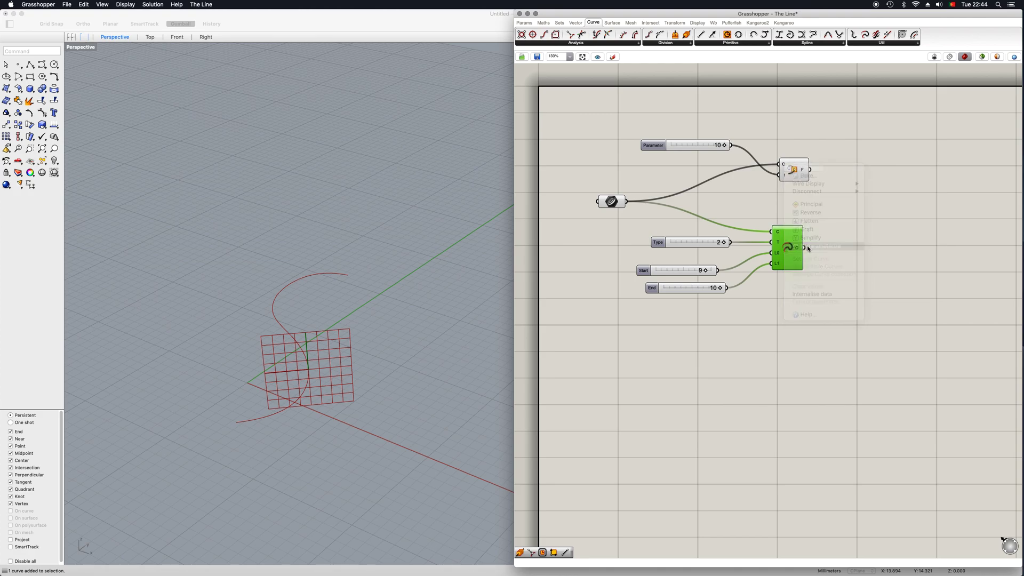
drag(799, 176, 819, 176)
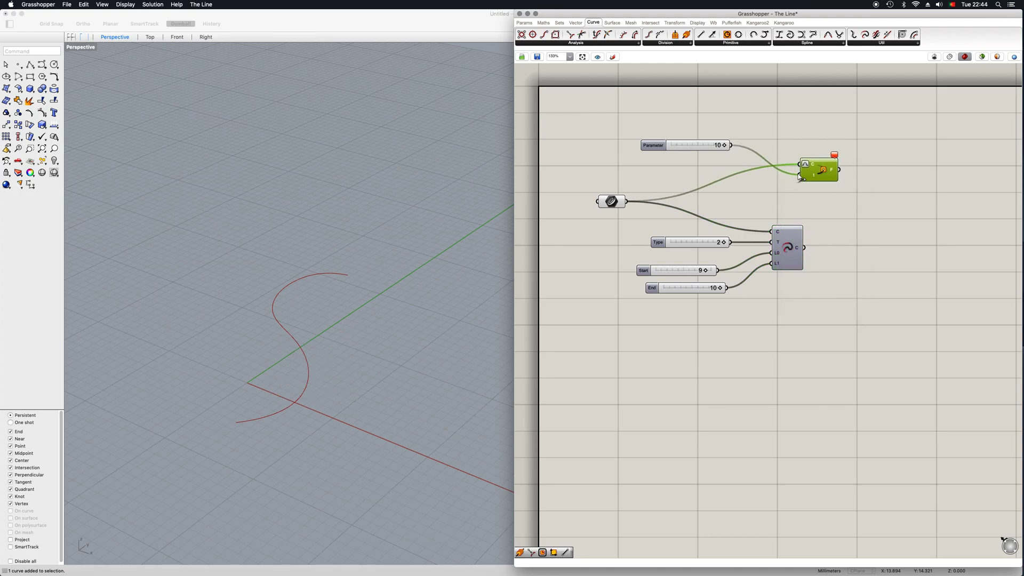
drag(702, 143, 708, 155)
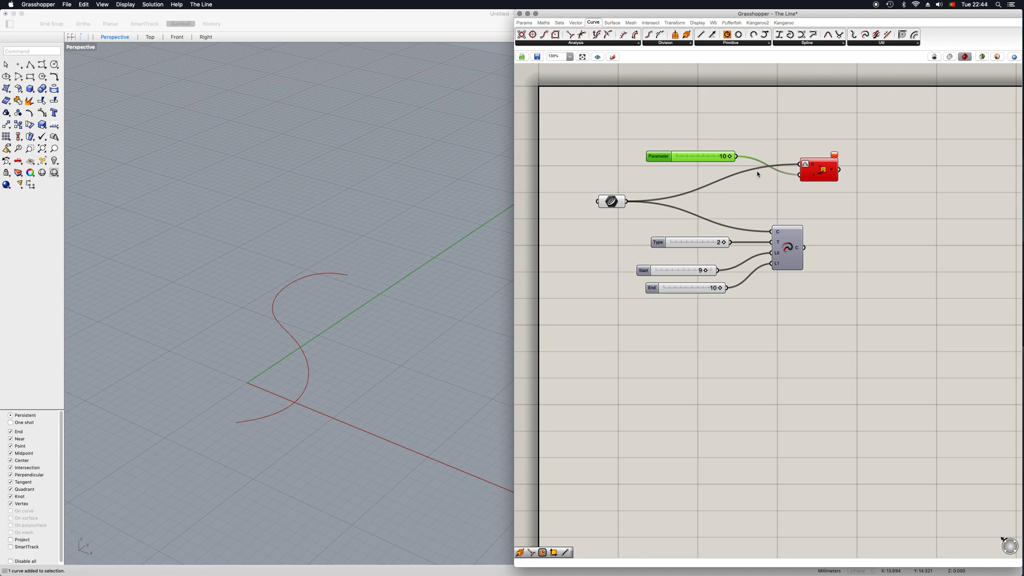
Configure the parameter slider for floating-point values with an upper limit of 1, and move it closer to Perp Frame.
right_click(661, 156)
click(678, 188)
double_click(665, 176)
text(1)
click(695, 176)
click(663, 243)
drag(728, 181, 765, 200)
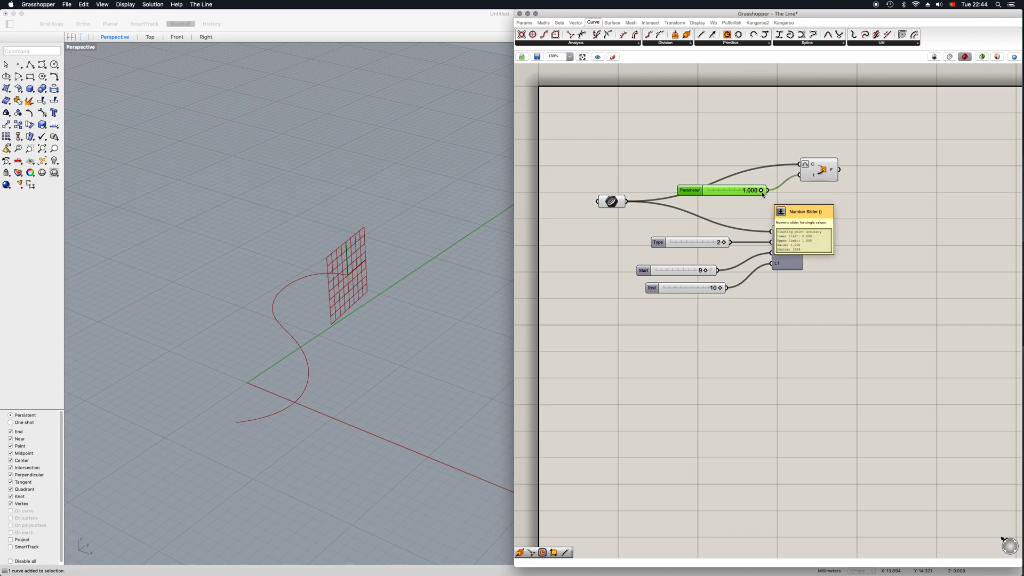
Set the frame parameter to 0.344 and turn off the preview of the Perp Frame component.
drag(762, 193, 733, 223)
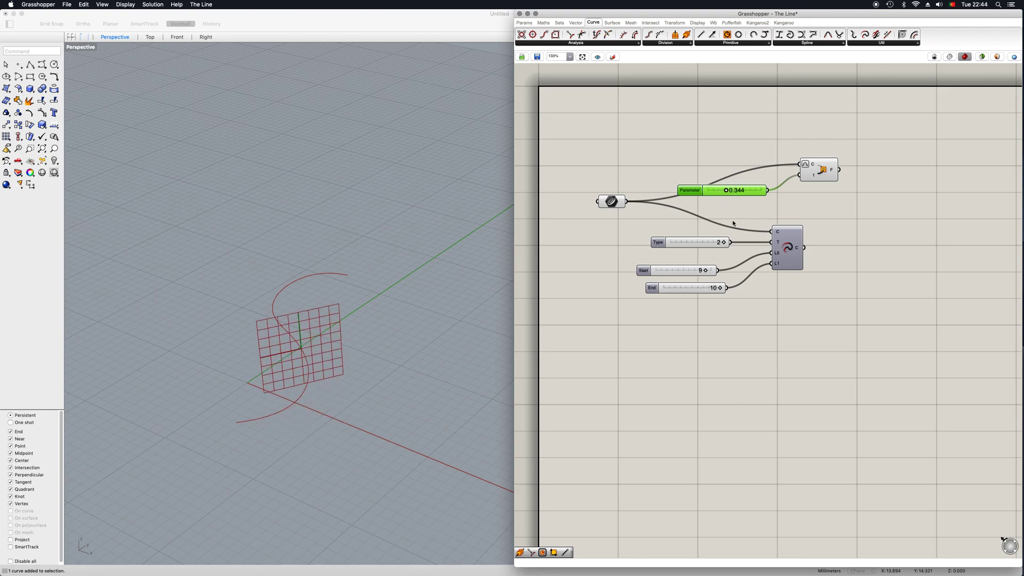
click(765, 215)
right_drag(767, 212, 762, 196)
click(813, 158)
key(ctrl+q)
click(819, 211)
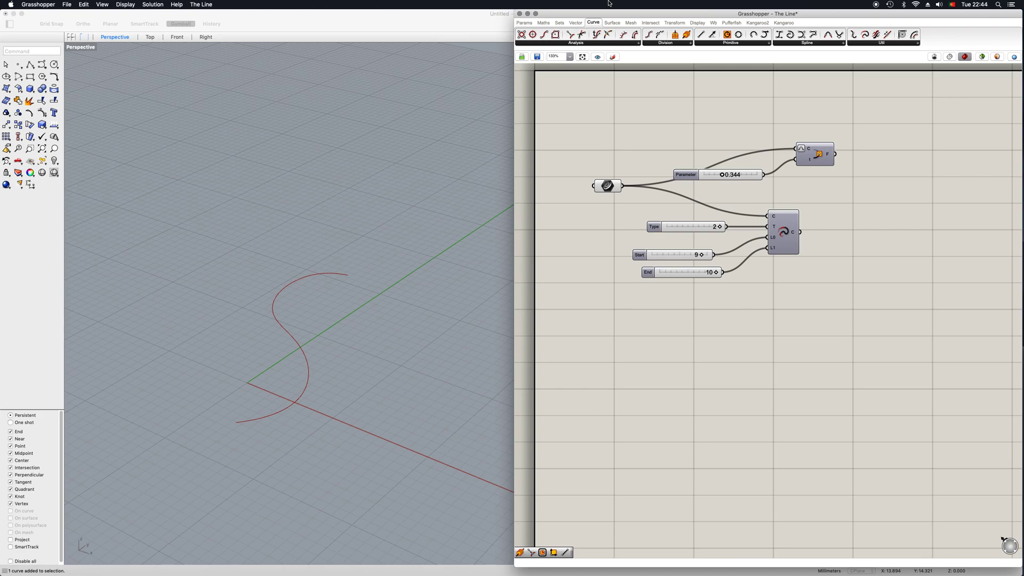
Add an Evaluate Curve component below Extend Curve and feed the referenced curve into its curve input with Reparameterize enabled.
drag(596, 35, 855, 279)
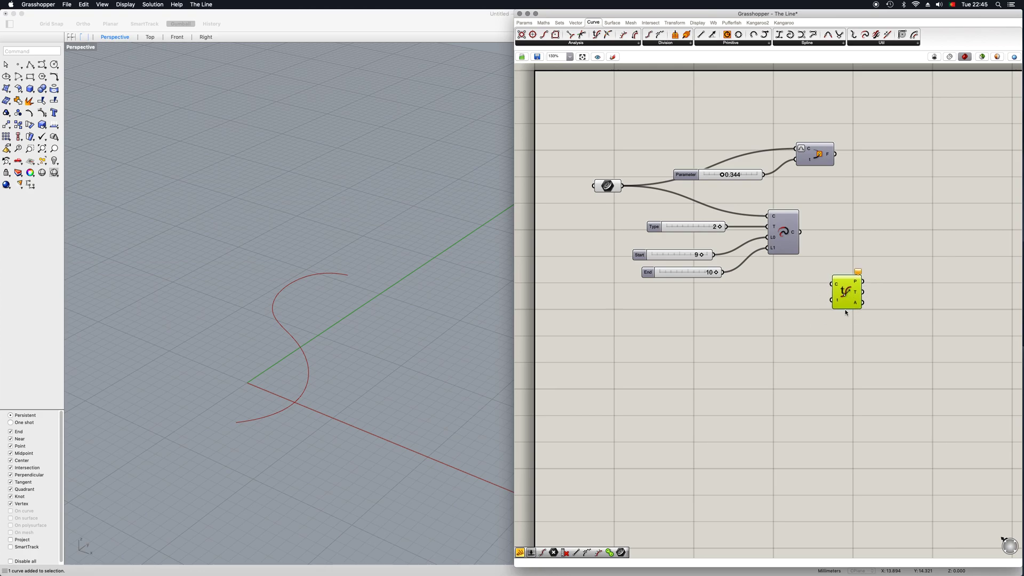
drag(852, 300, 810, 327)
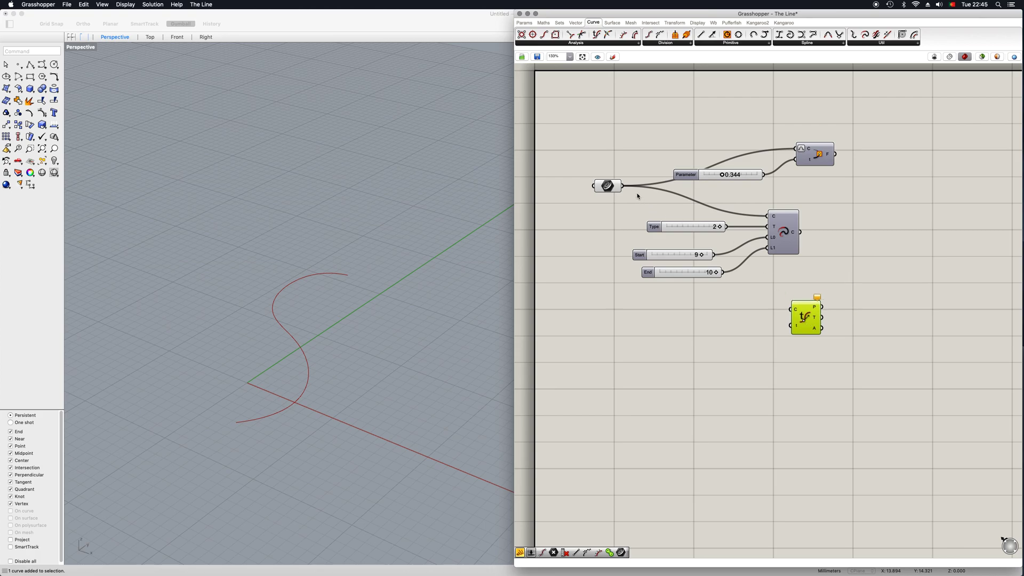
drag(622, 185, 791, 308)
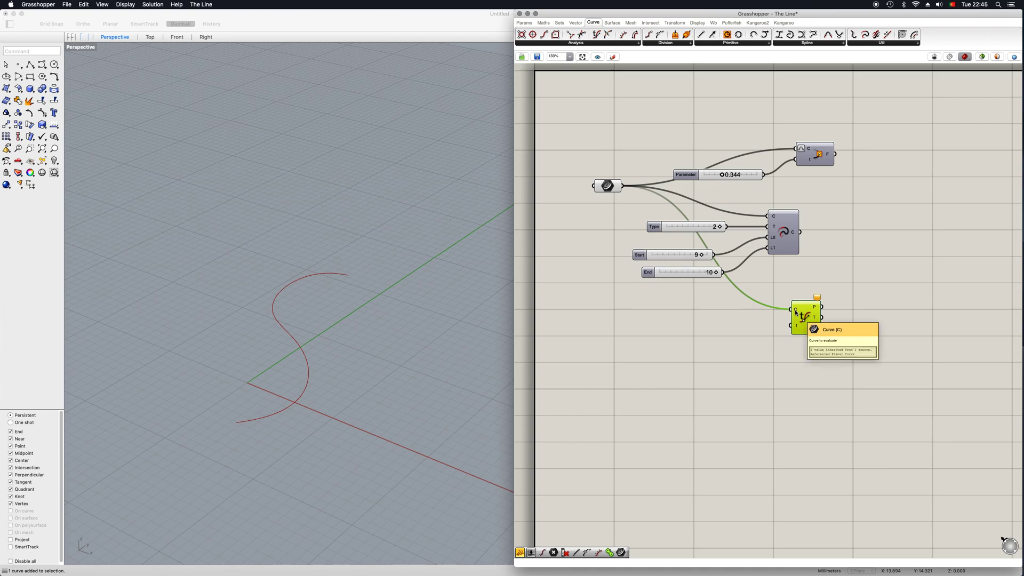
right_click(796, 313)
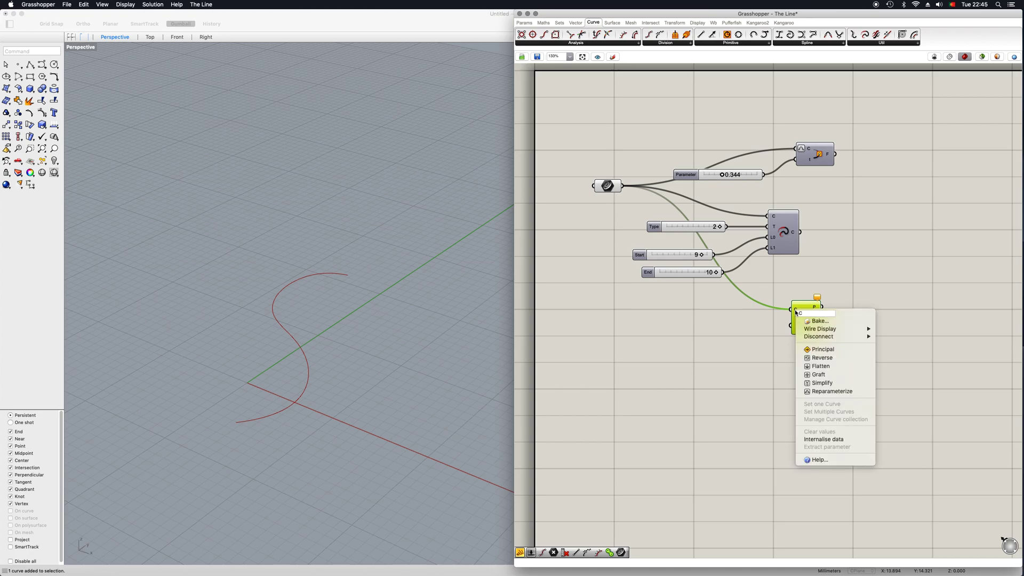
click(821, 390)
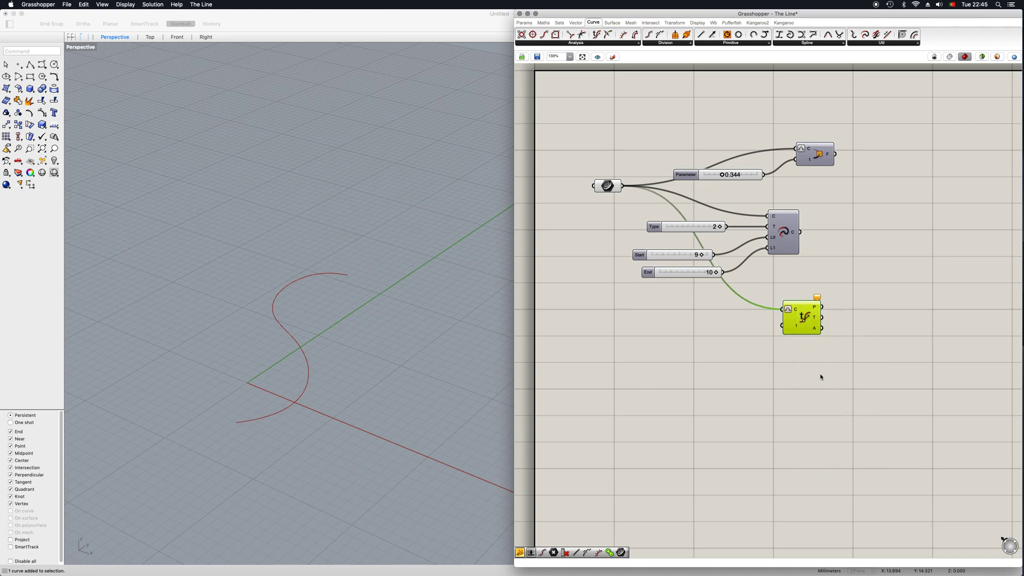
Duplicate the Perp Frame parameter slider, connect the copy to Evaluate Curve's parameter input, and set it to 1.000.
click(746, 178)
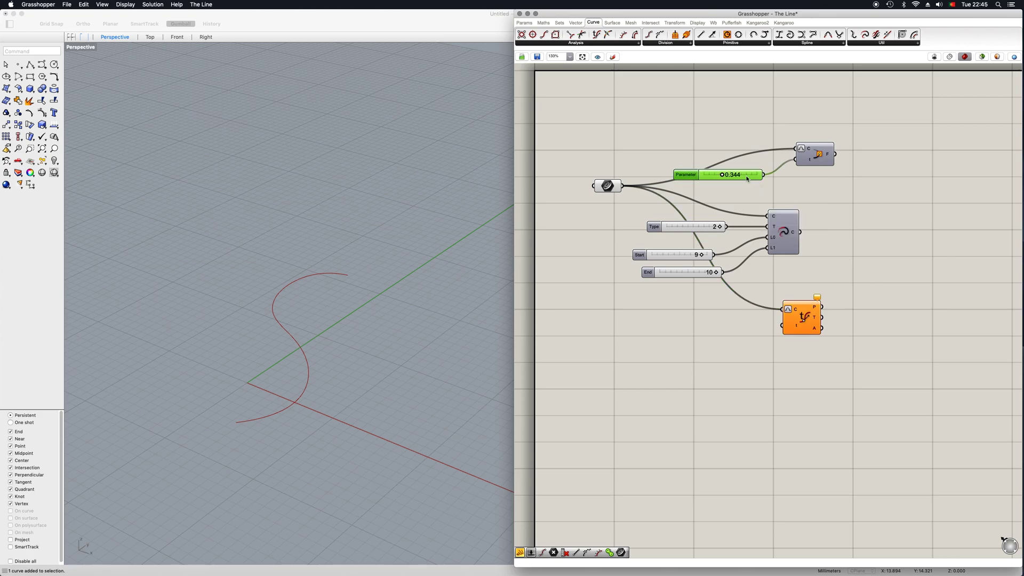
key(super+v)
drag(747, 179, 781, 326)
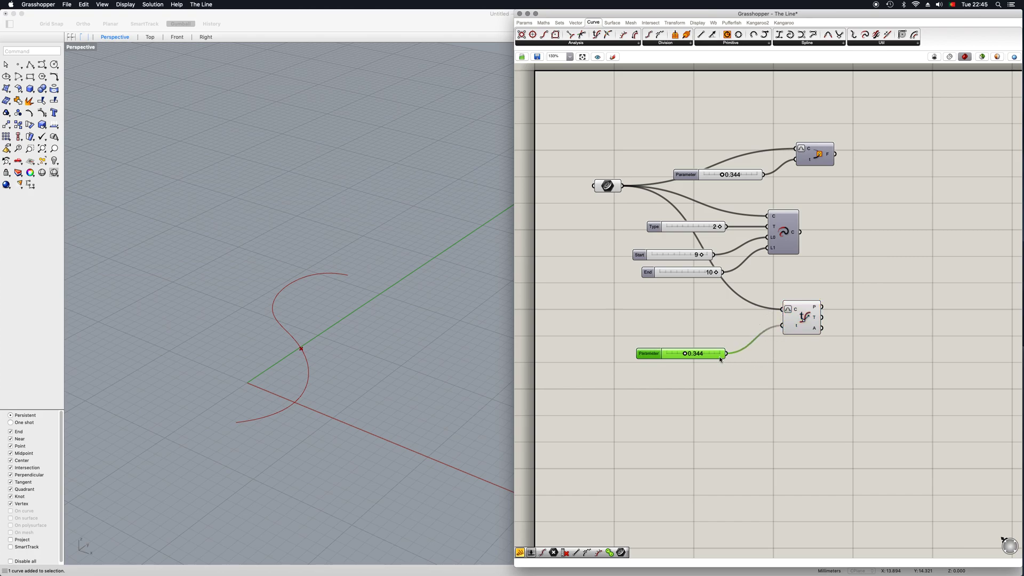
drag(687, 354, 709, 338)
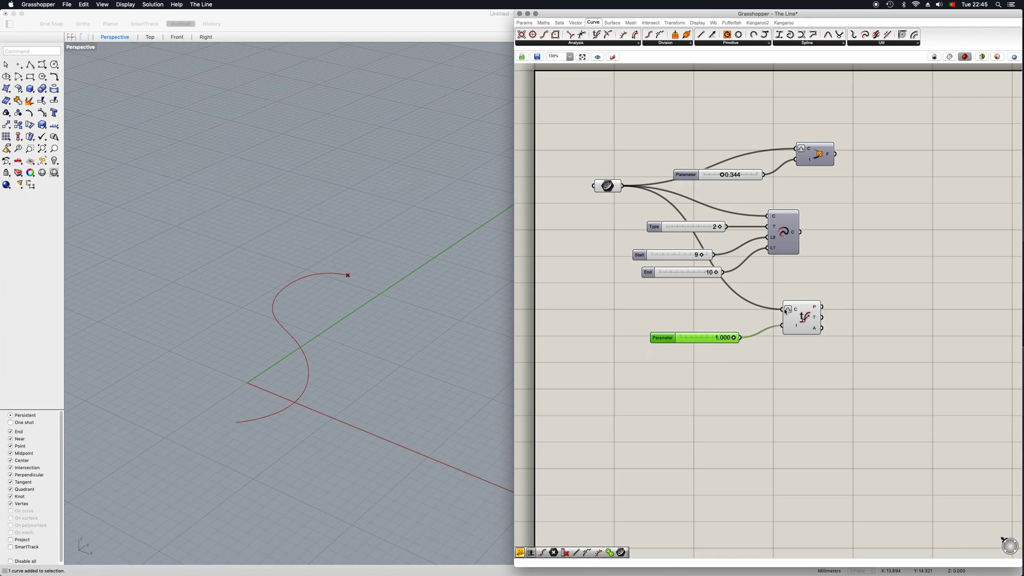
Turn off Reparameterize on Evaluate Curve's curve input and move its parameter slider closer to the component.
right_click(788, 309)
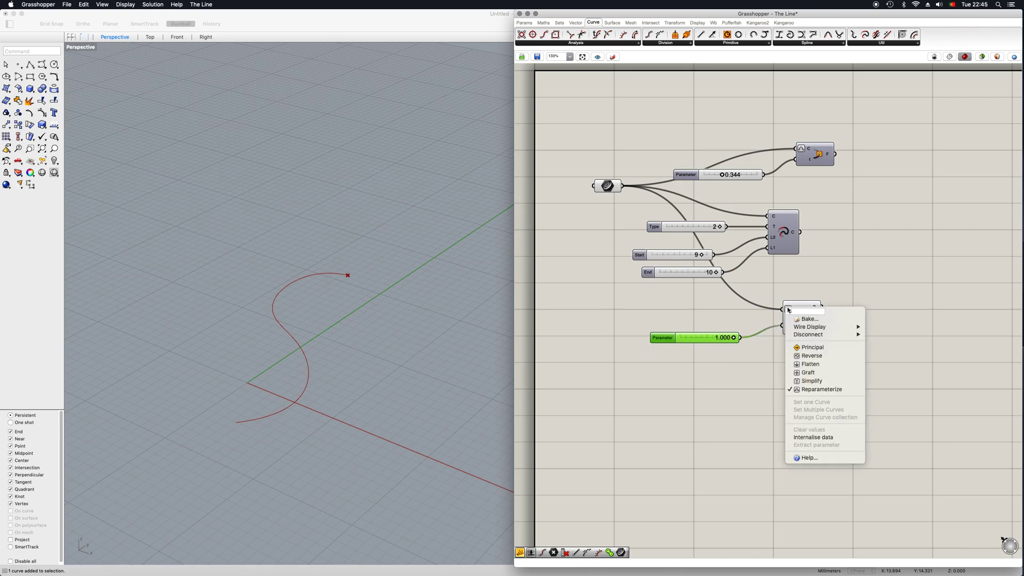
click(816, 391)
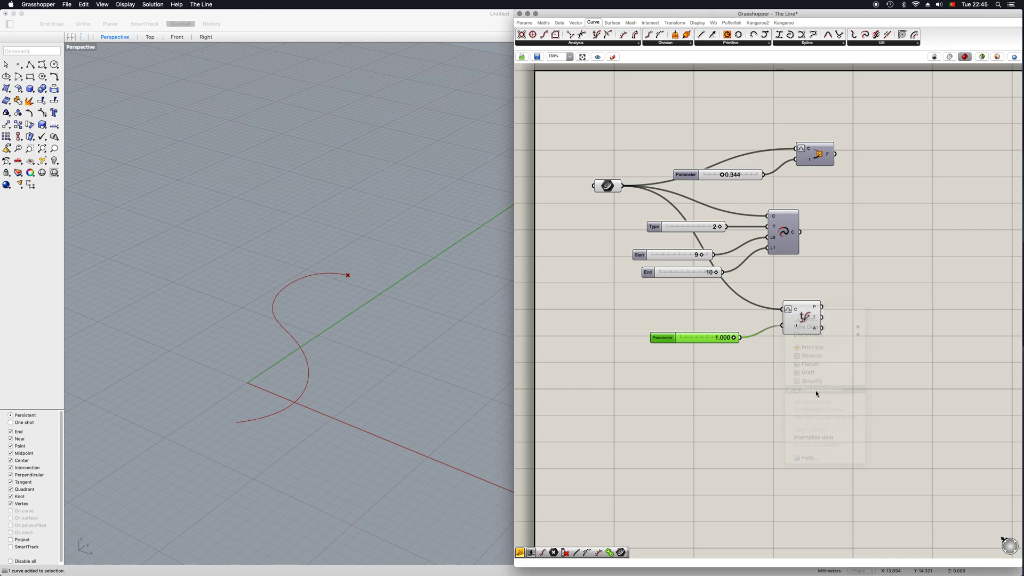
drag(727, 339, 782, 354)
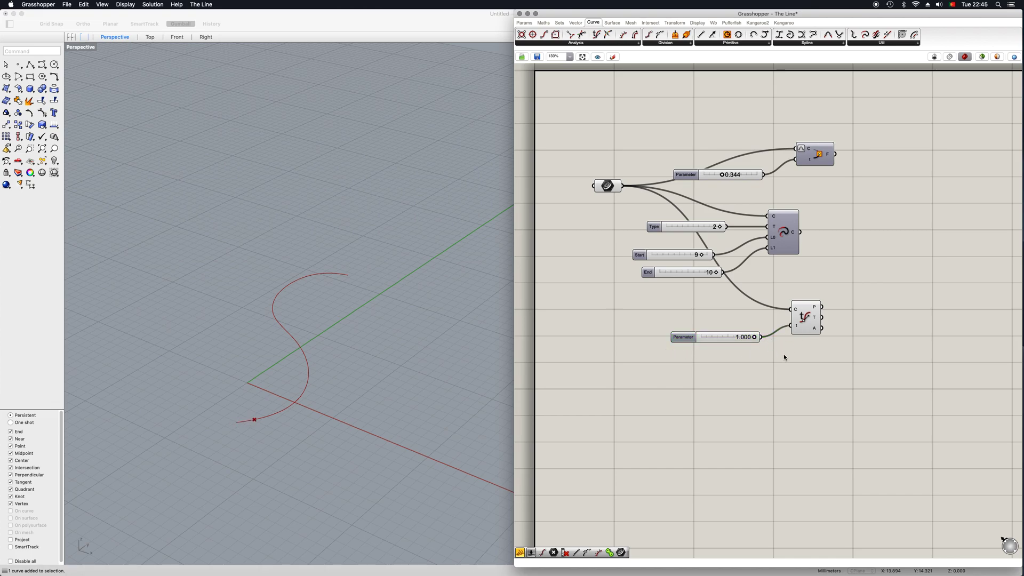